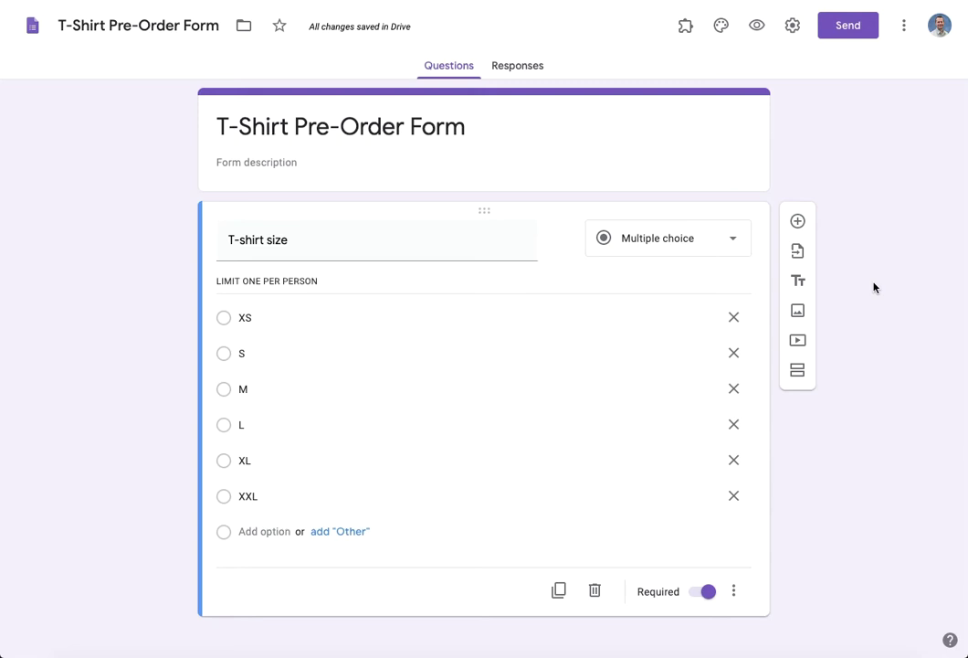
- Launch Choice Eliminator 2's Configure panel, dismiss its note, and tick Eliminate Choices for T-shirt size
left_click(686, 30)
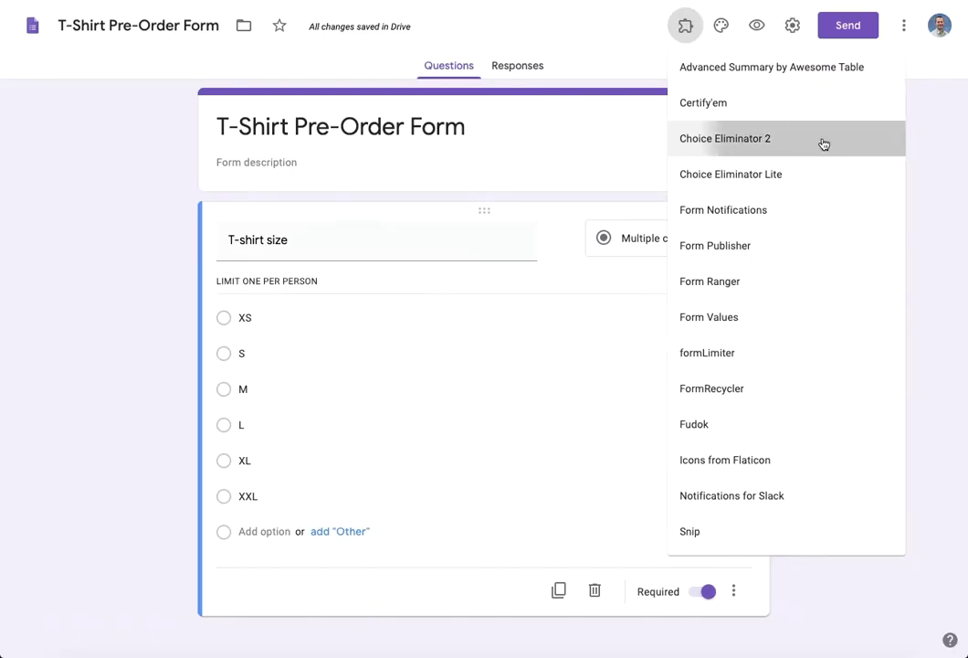
left_click(705, 454)
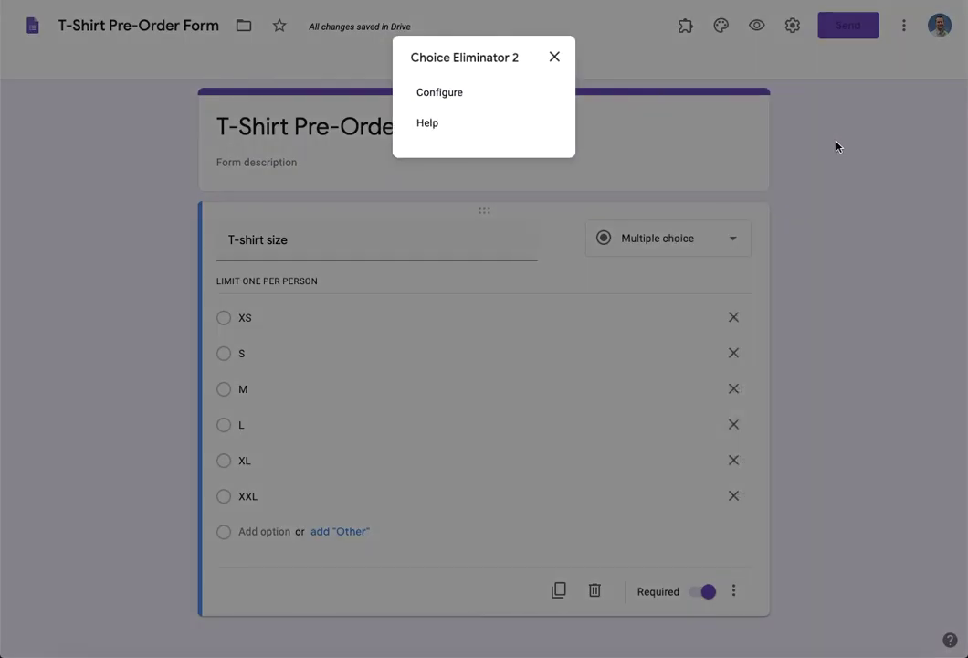
left_click(446, 92)
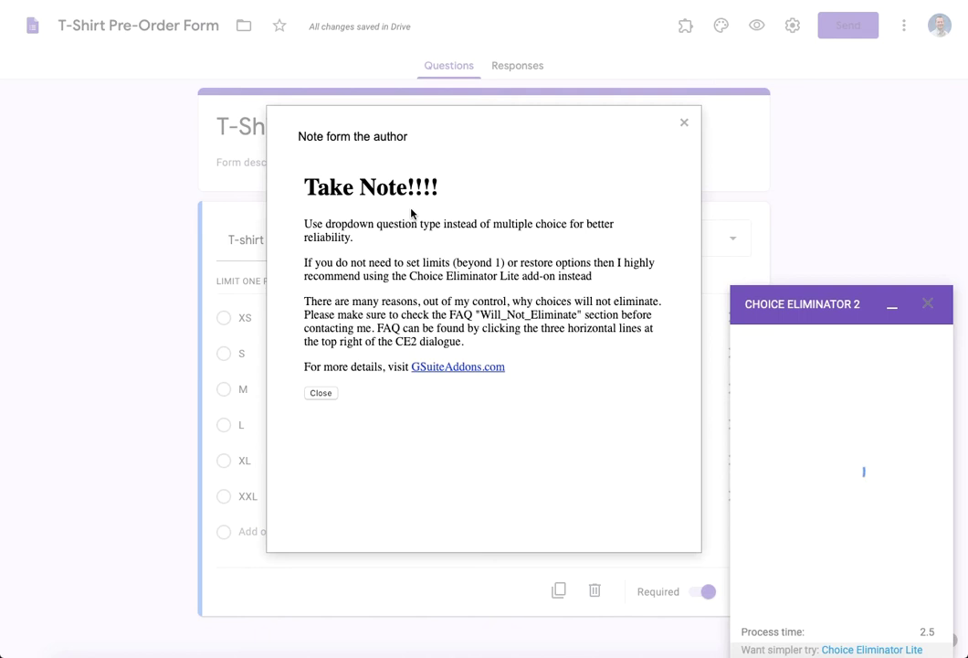
left_click(321, 394)
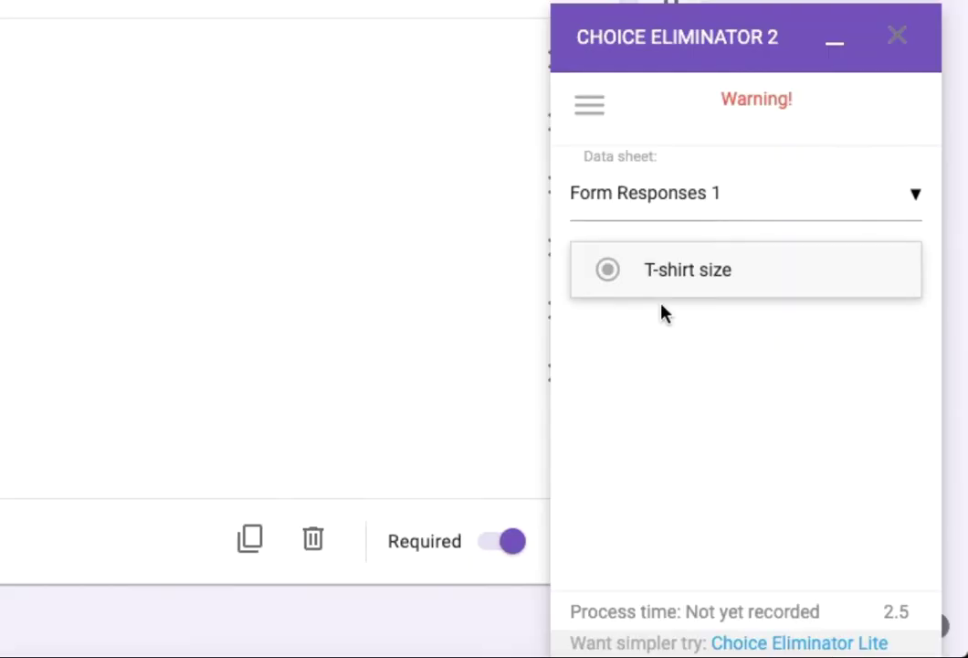
left_click(769, 285)
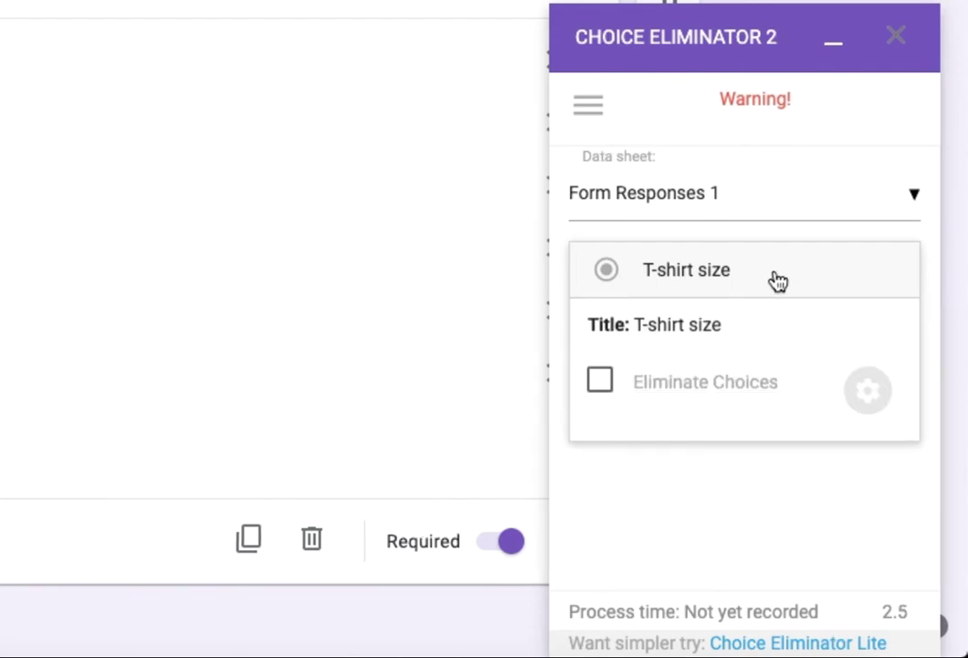
left_click(602, 383)
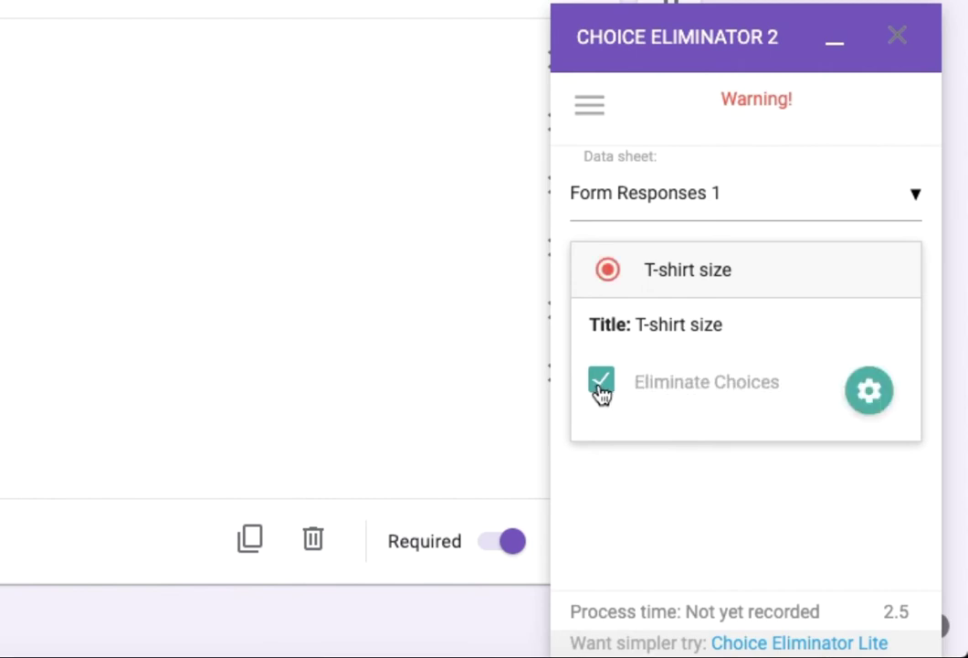
- In the T-shirt size choice options, set the XS limit to 5 and S and M to 10
left_click(868, 393)
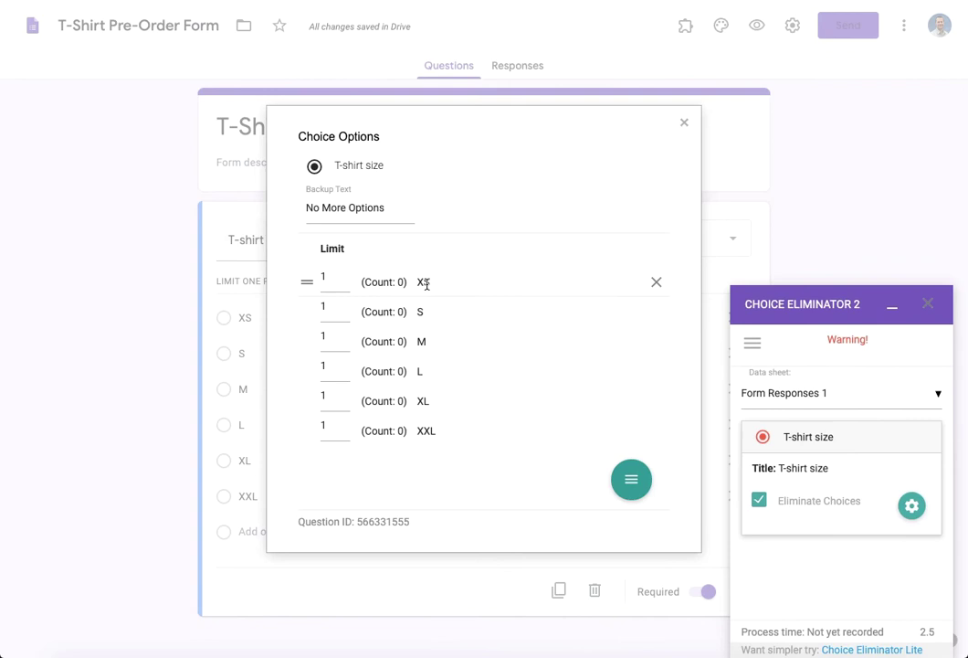
left_click(327, 277)
key("BackSpace")
type("5")
left_click(340, 308)
type("0")
left_click(338, 336)
type("0")
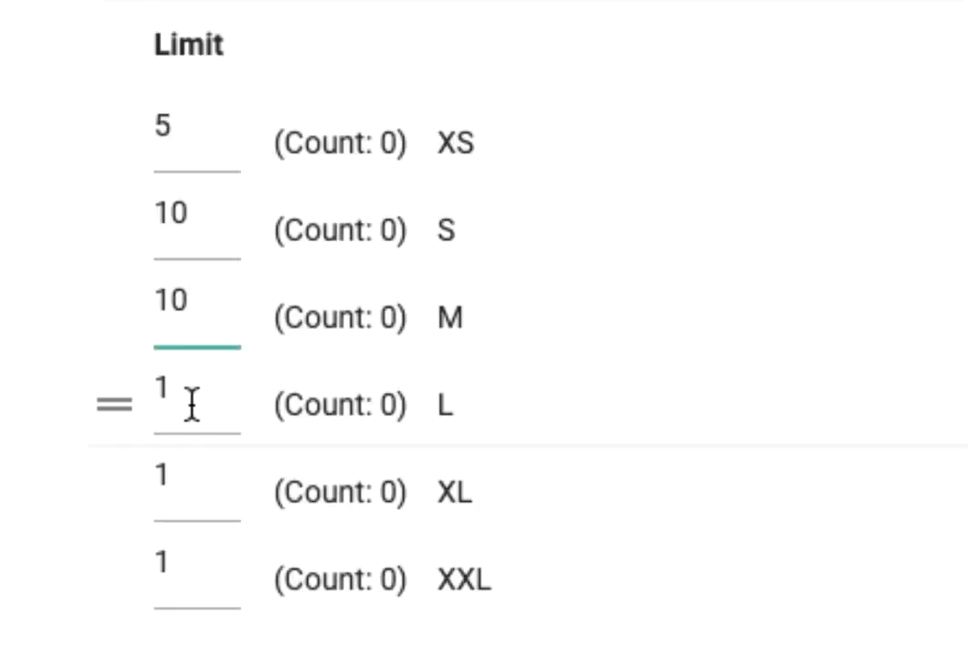
- Set L and XL limits to 10 and XXL to 5, then close the choice options window
left_click(192, 402)
type("0")
left_click(192, 491)
type("0")
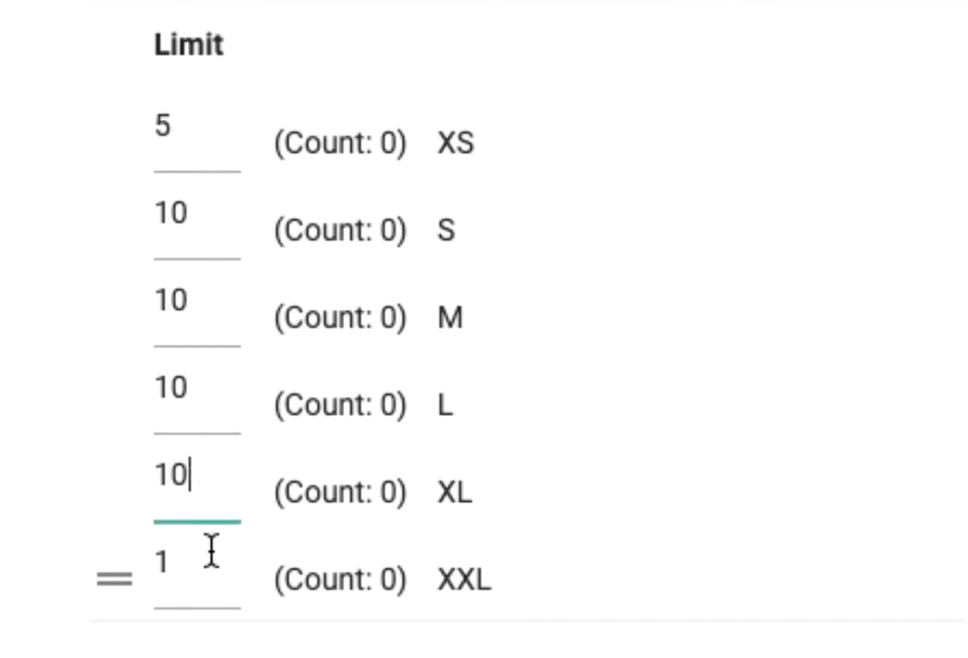
left_click(194, 571)
key("BackSpace")
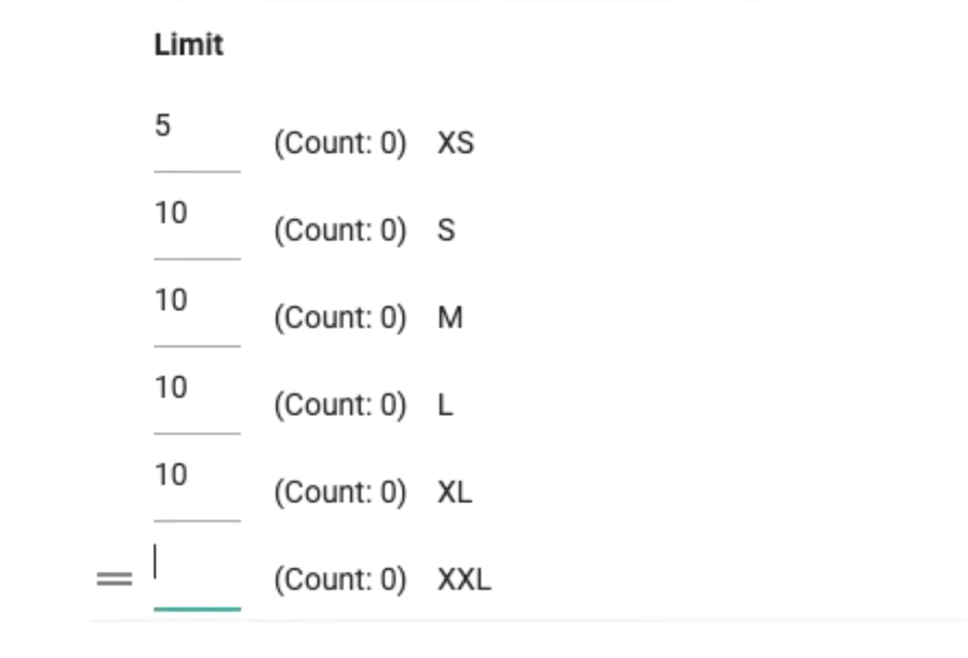
type("5")
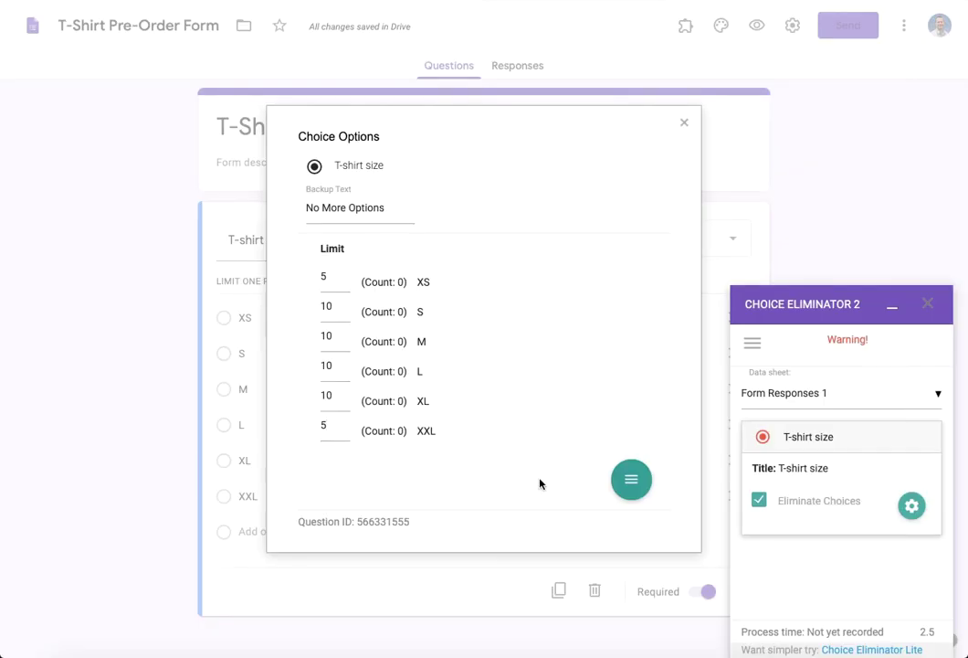
mouse_move(638, 489)
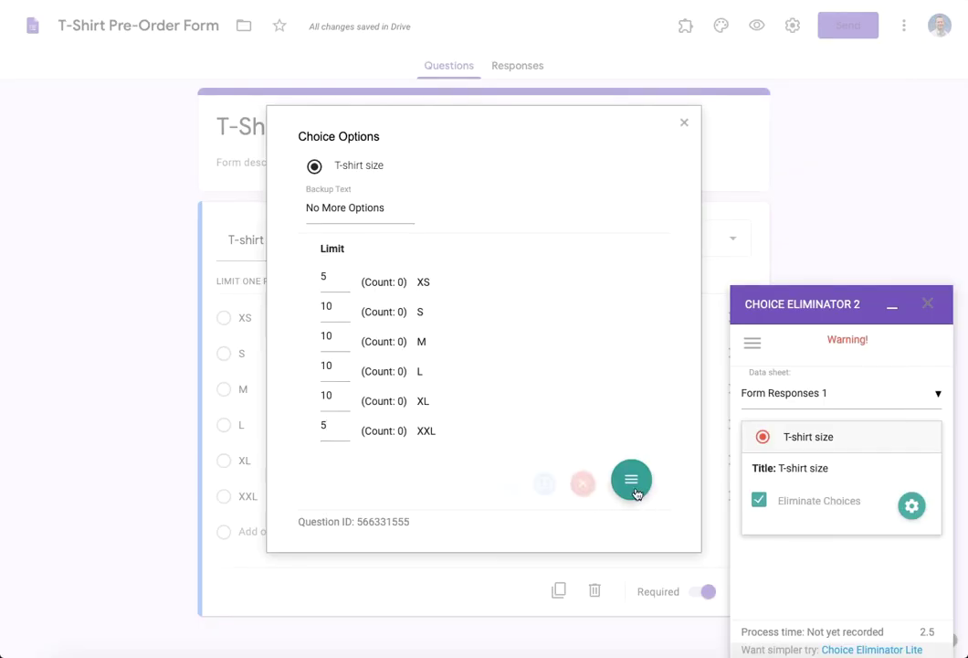
left_click(579, 484)
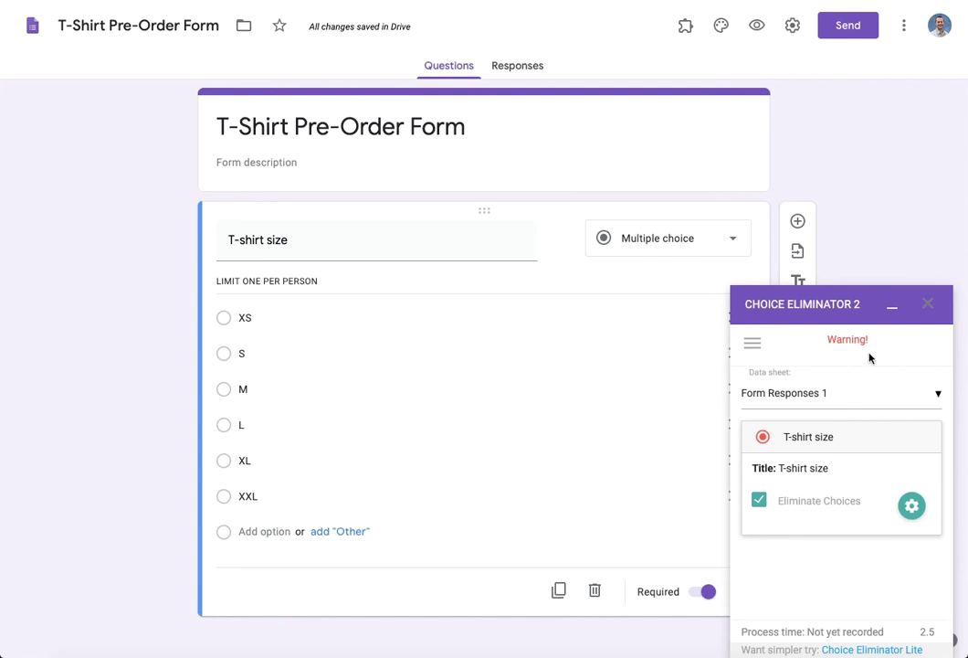
- Close the add-on sidebar, preview the form, and submit a response with XS selected
left_click(927, 306)
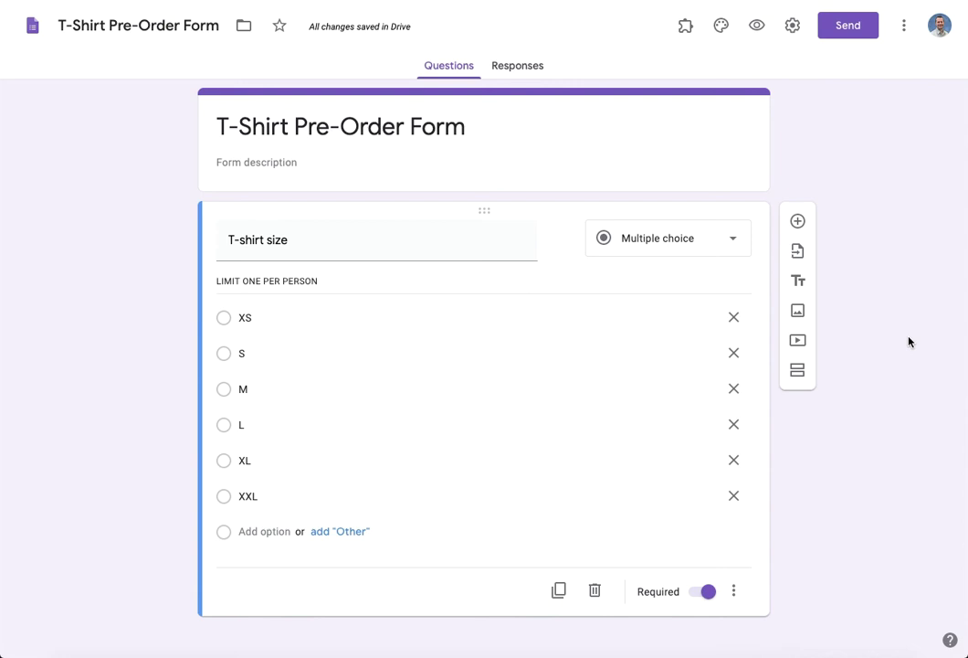
left_click(758, 27)
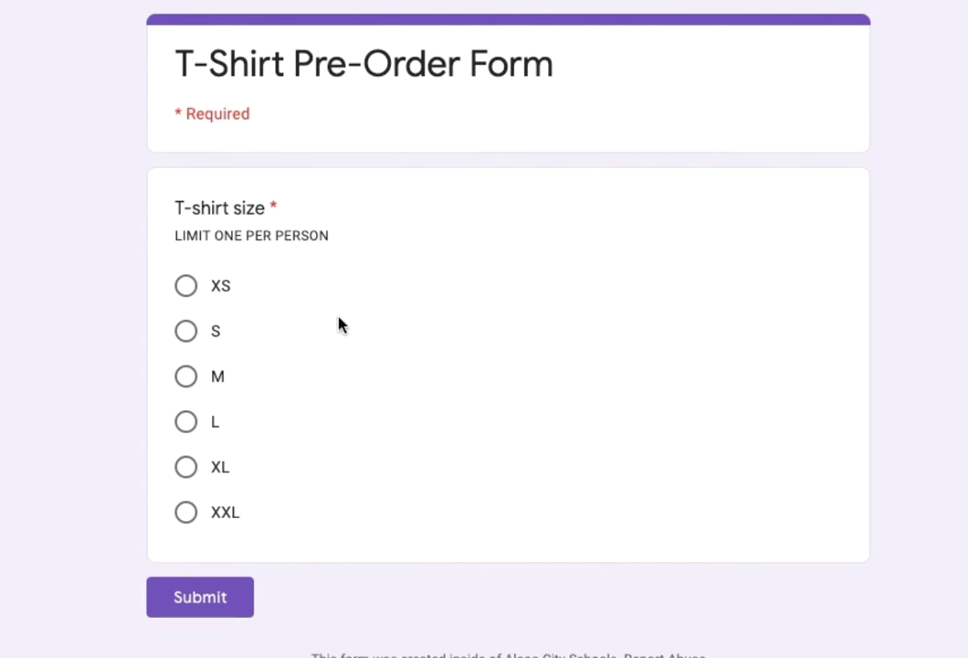
left_click(186, 286)
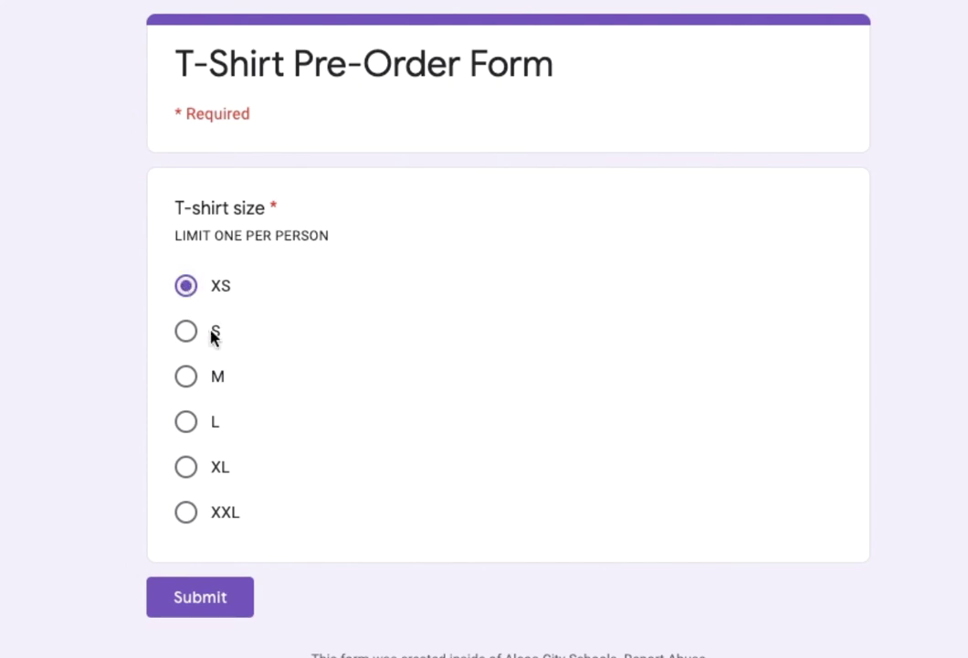
left_click(190, 608)
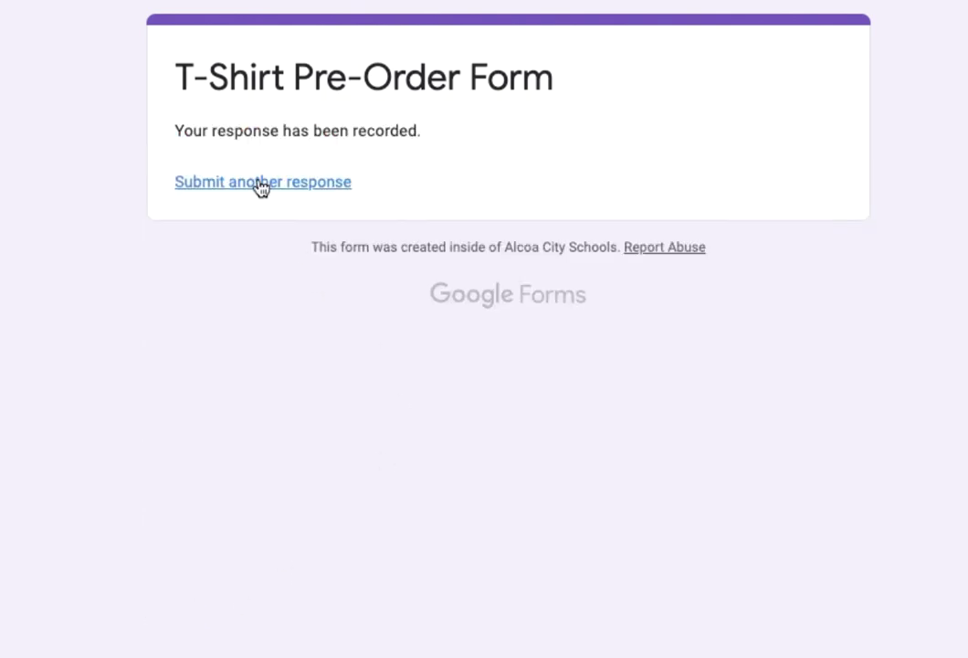
- Submit several more XS test responses in quick succession from the preview
left_click(260, 183)
left_click(186, 283)
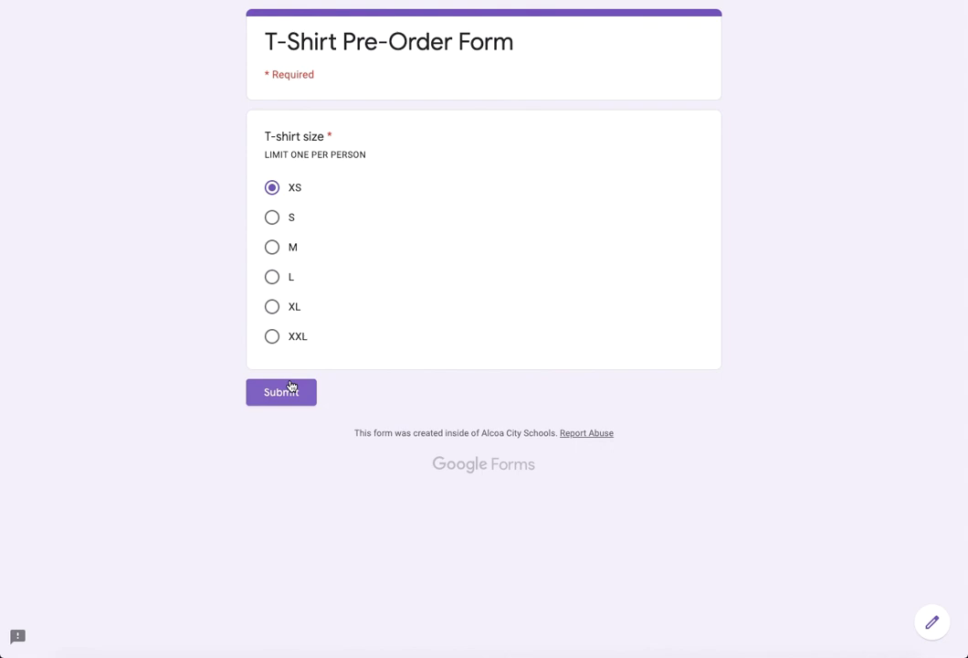
left_click(201, 596)
left_click(265, 183)
left_click(186, 283)
left_click(309, 389)
left_click(320, 123)
left_click(272, 187)
left_click(288, 398)
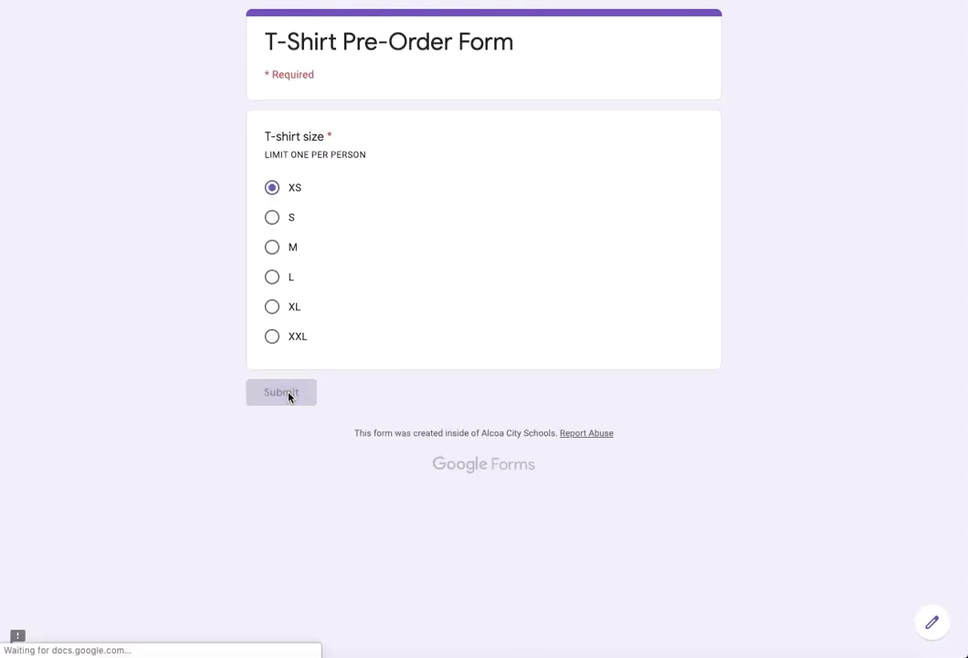
left_click(320, 123)
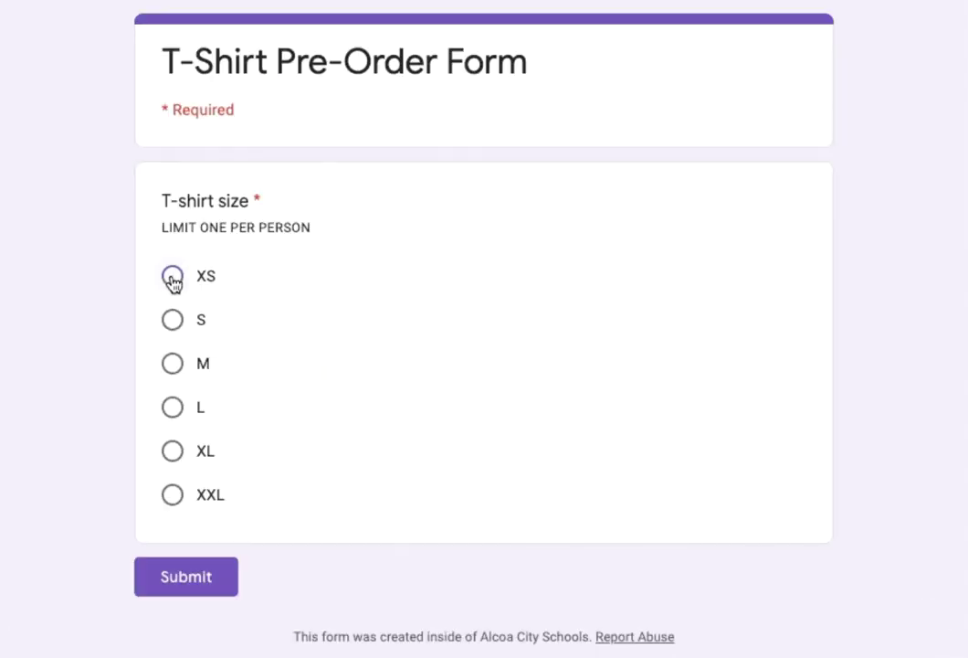
- Submit a final XS response and start a new one to confirm XS is gone
left_click(174, 281)
left_click(202, 580)
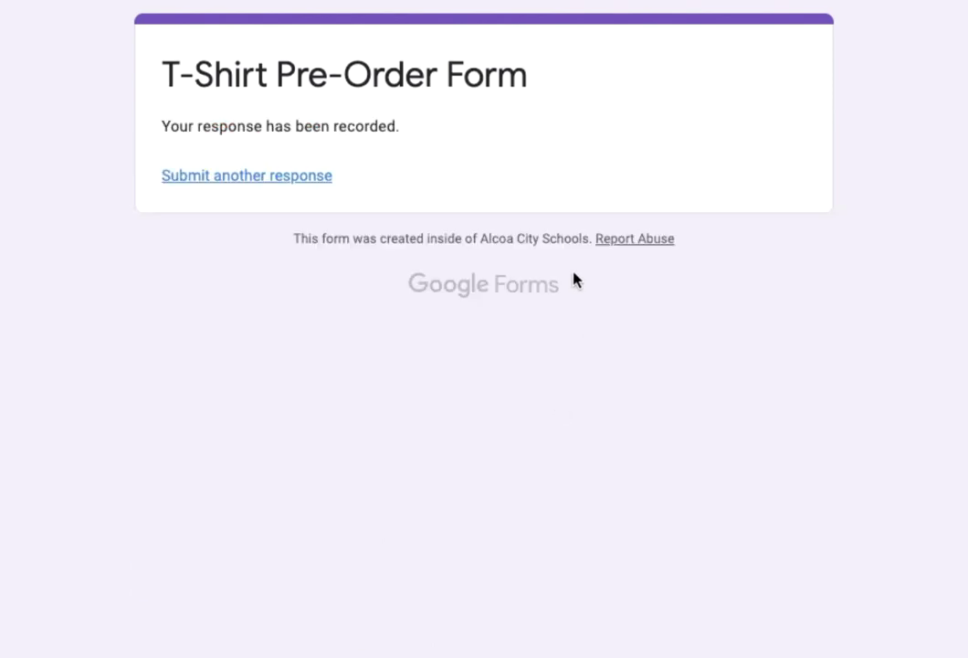
left_click(278, 182)
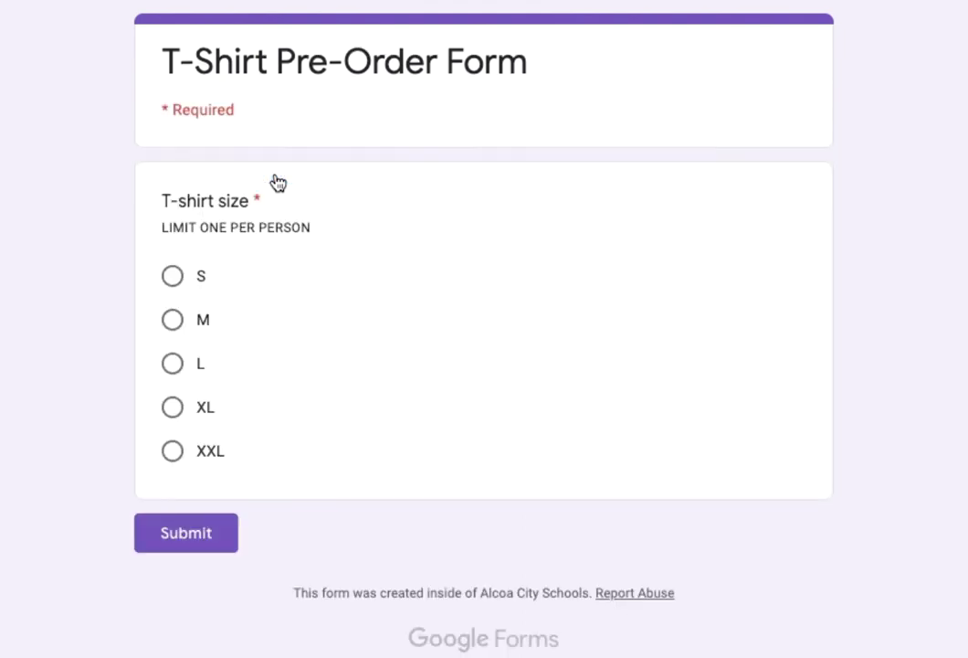